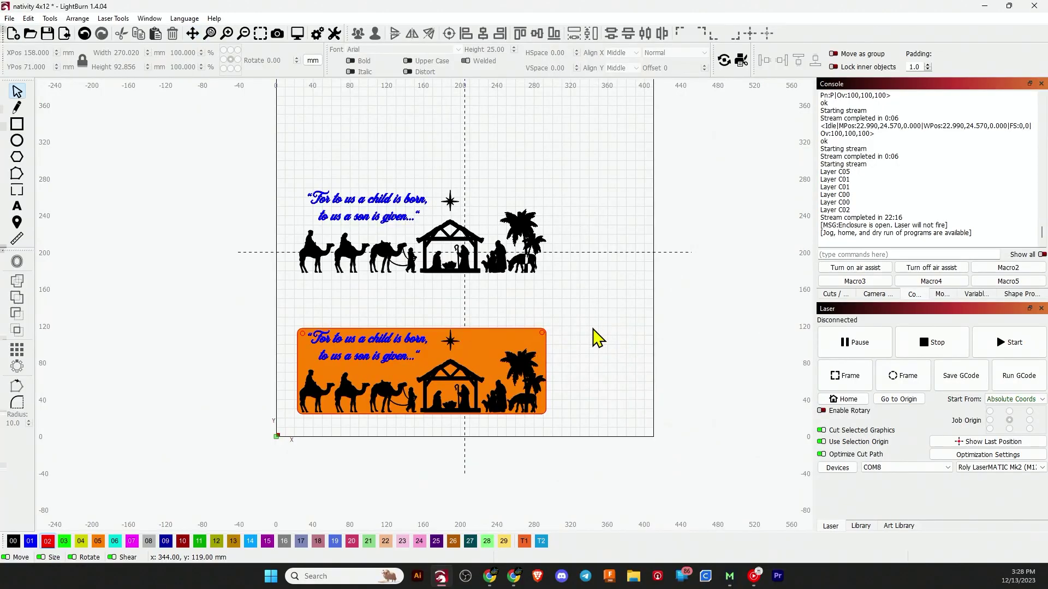
Step: Put the upper black nativity group on the orange 05 layer
scroll(383, 363, "up", 3)
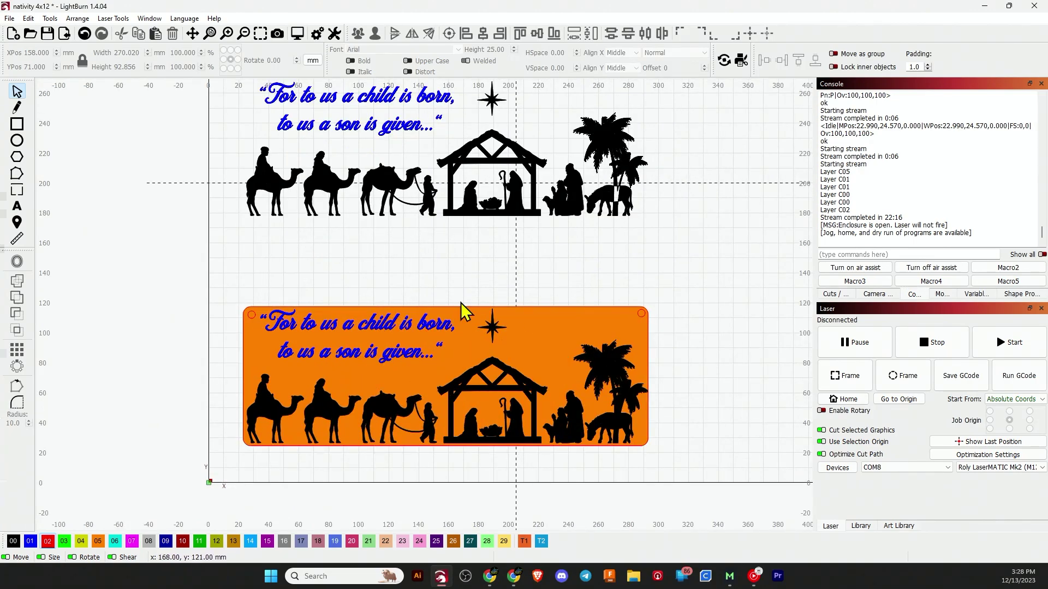
left_click_drag(435, 235, 445, 320)
left_click(560, 240)
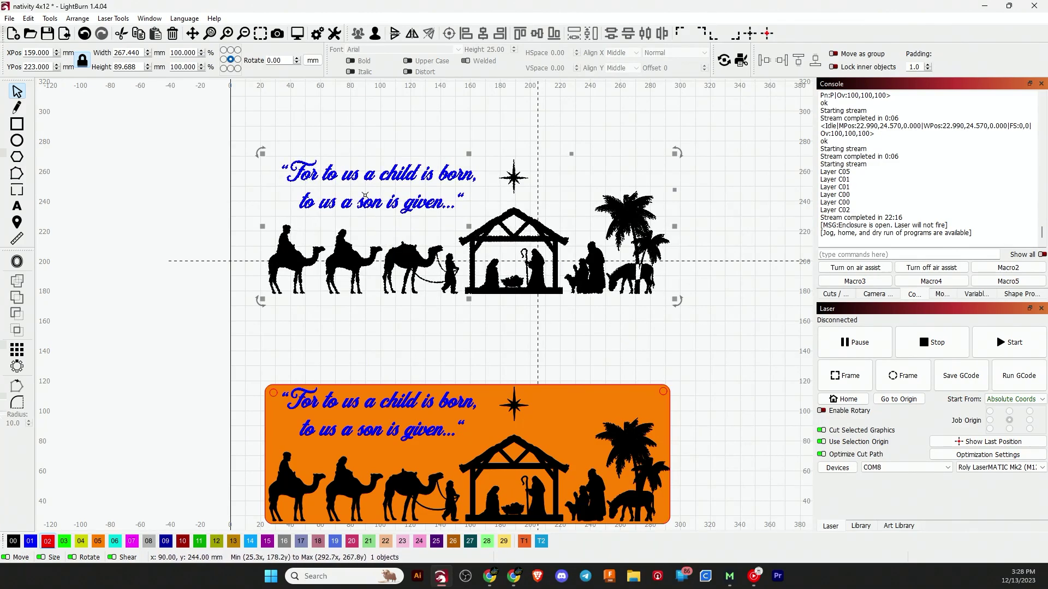
left_click(498, 355)
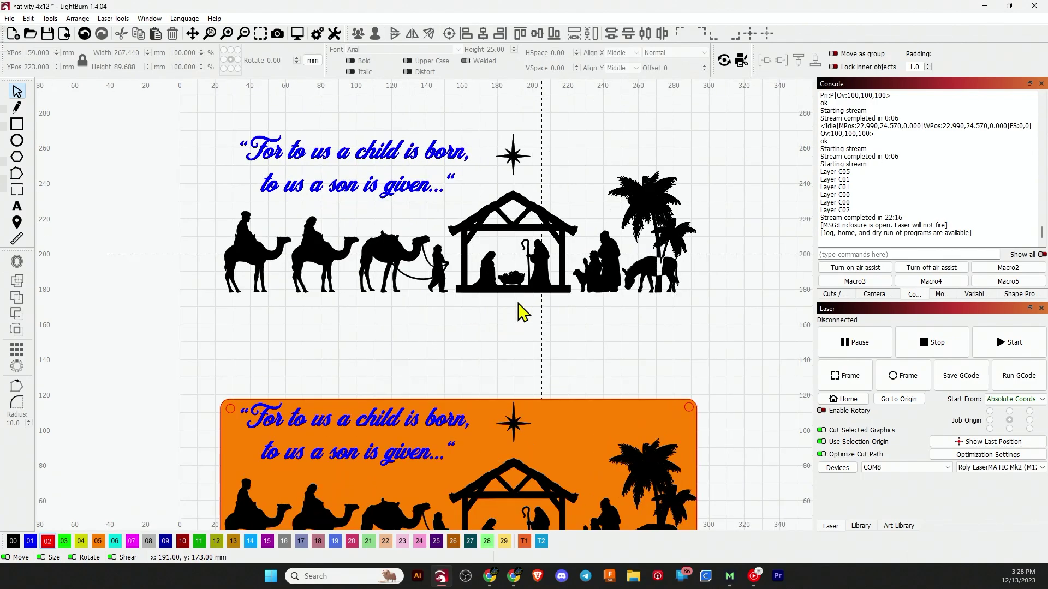
scroll(523, 312, "down", 1)
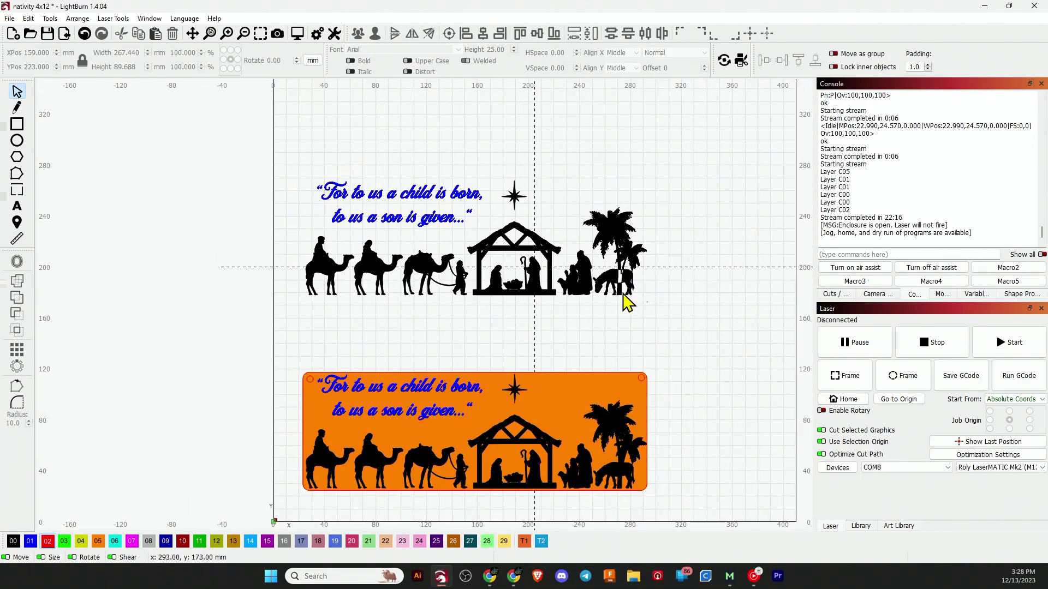
left_click(330, 185)
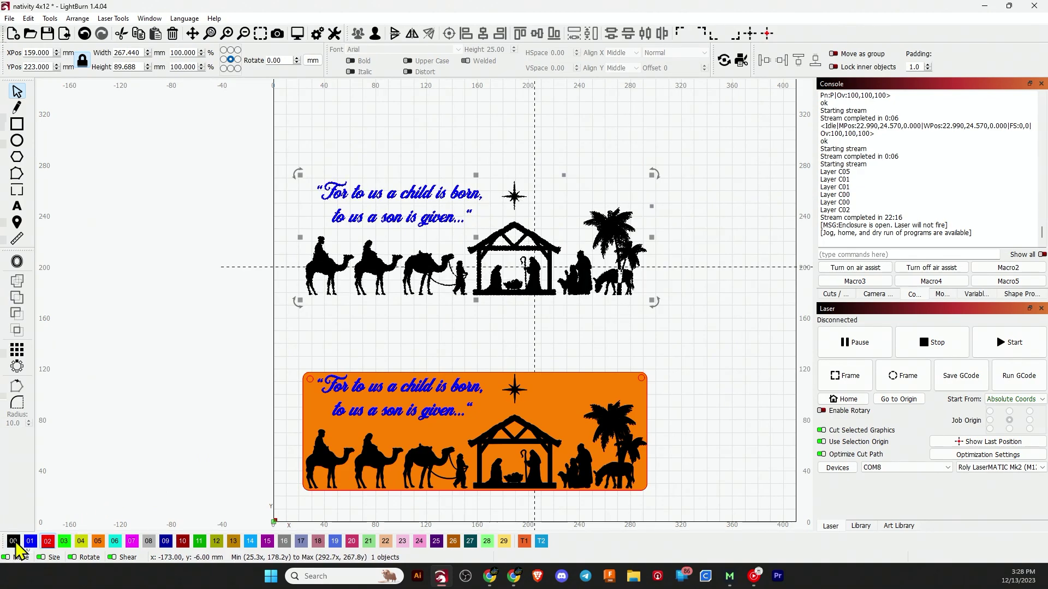
left_click(101, 544)
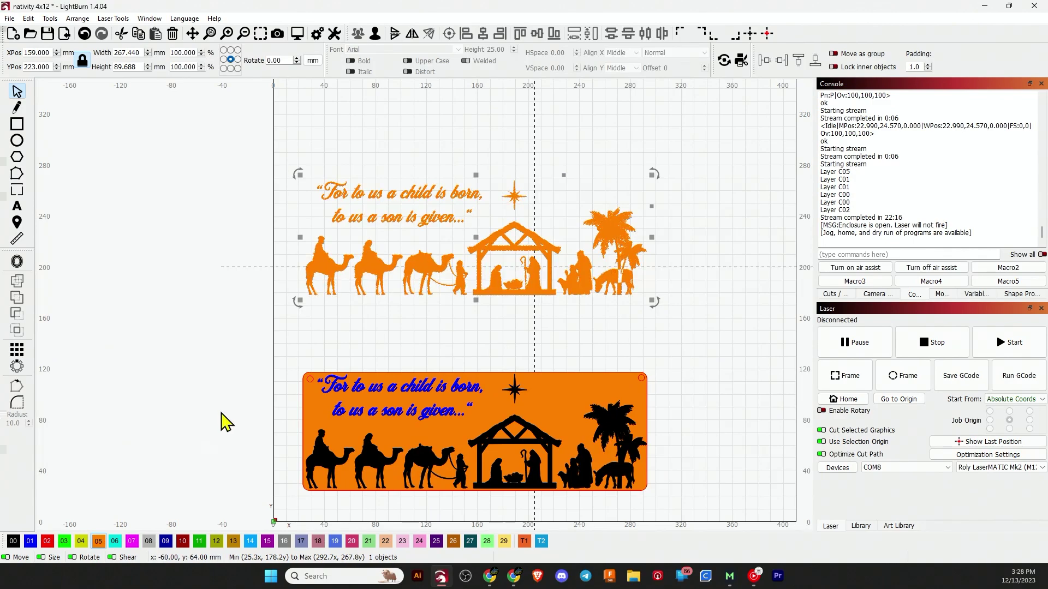
Step: Draw a 273 × 95 mm rectangle enclosing the orange nativity design
scroll(415, 272, "up", 2)
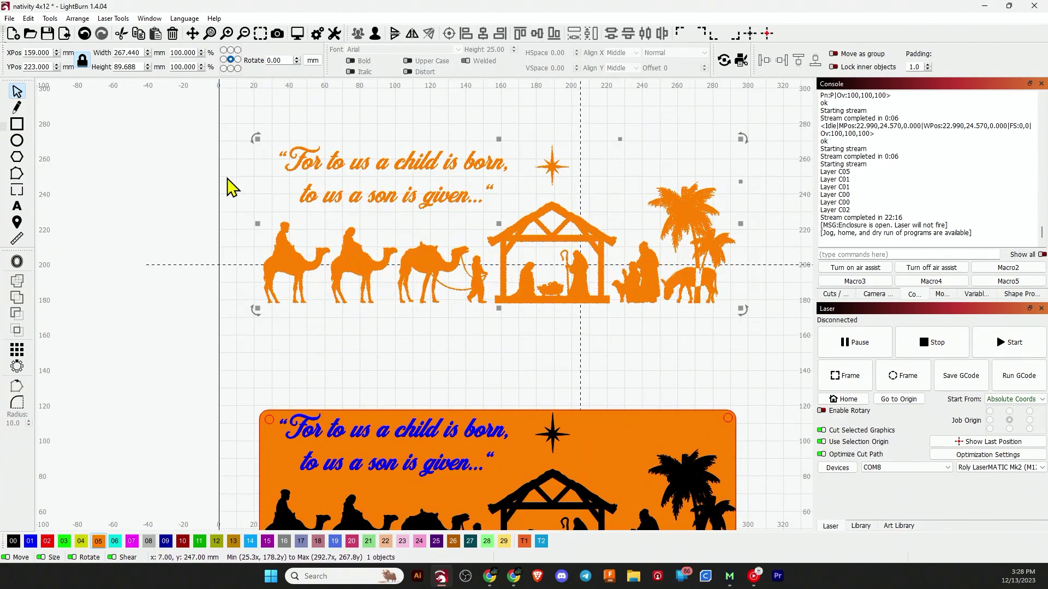
left_click(214, 174)
left_click(17, 125)
mouse_move(259, 143)
left_mouse_down()
mouse_move(482, 236)
mouse_move(604, 234)
mouse_move(682, 319)
mouse_move(739, 322)
mouse_move(741, 310)
left_mouse_up()
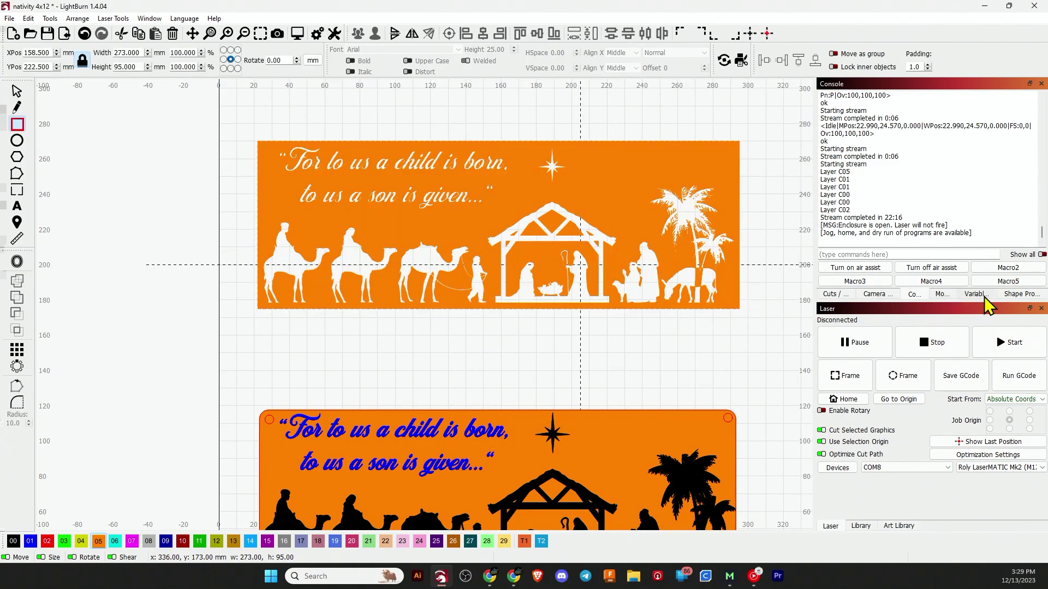
Step: Give the rectangle a 5 mm corner radius, then reselect the plaque rectangle
left_click(1015, 294)
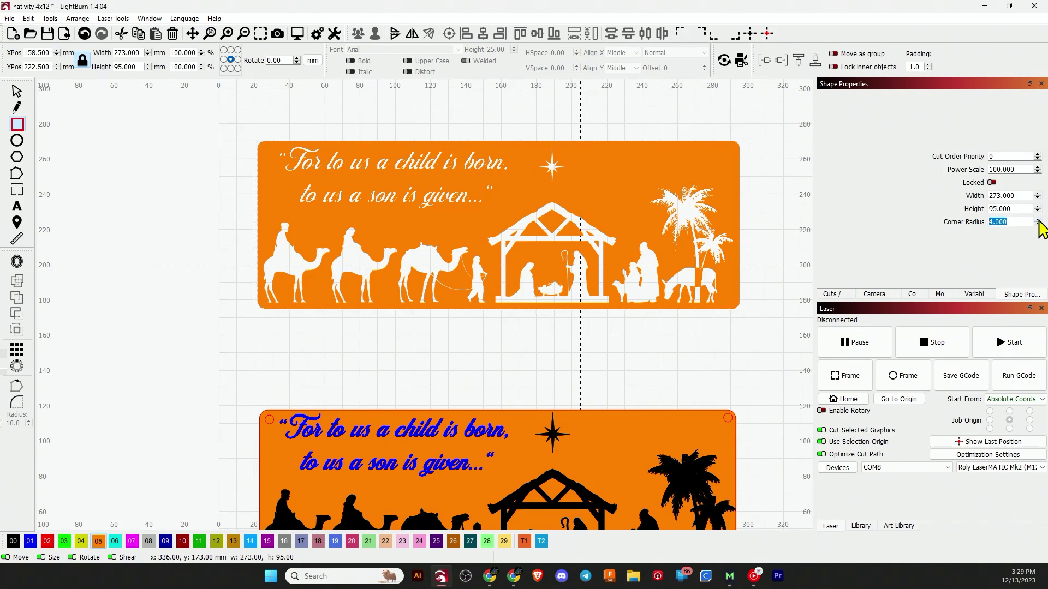
left_click(1037, 219)
left_click(16, 91)
left_click(342, 338)
left_click_drag(754, 331, 224, 108)
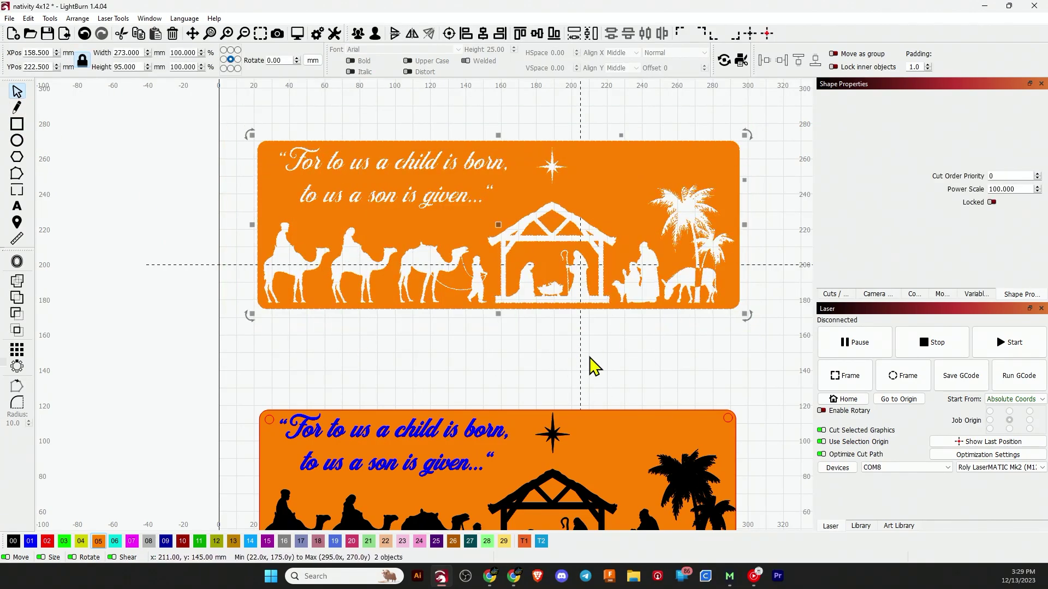
left_click(485, 326)
left_click(408, 308)
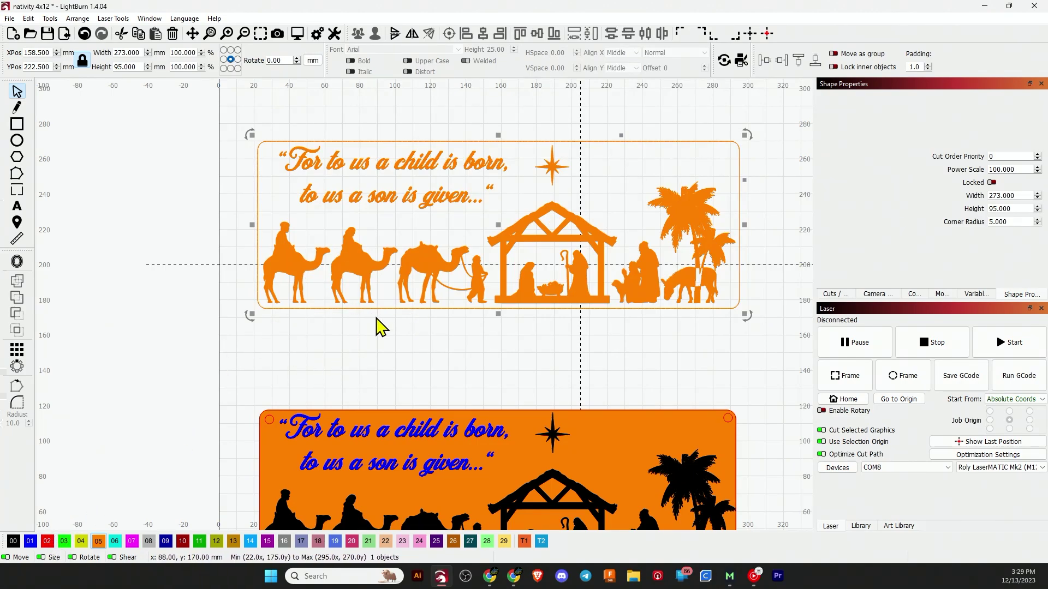
Step: Move the rounded rectangle onto the red 02 cut-line layer
left_click(48, 543)
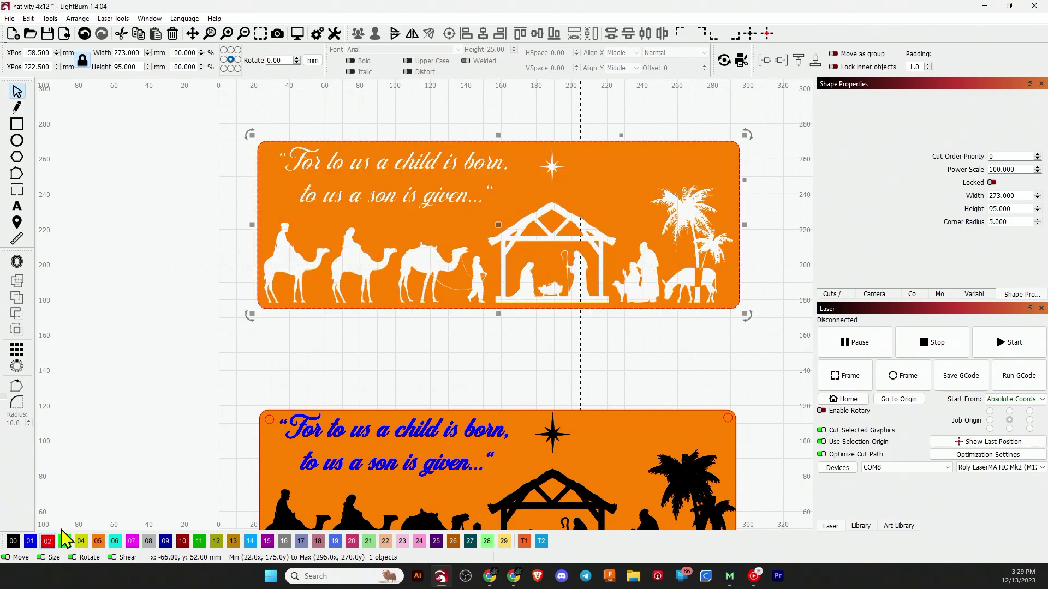
scroll(441, 337, "up", 5)
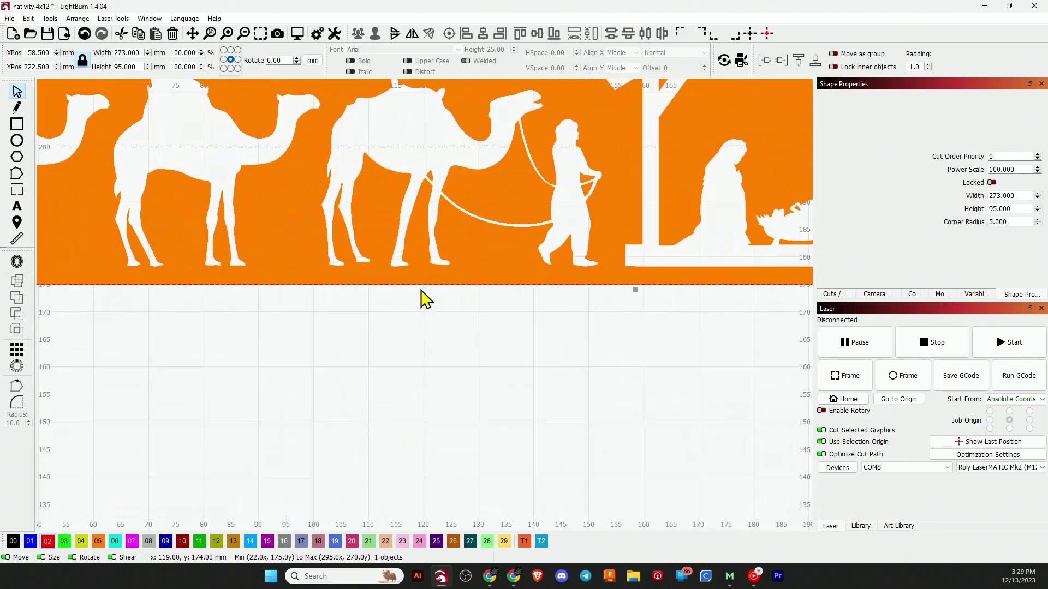
scroll(400, 280, "down", 6)
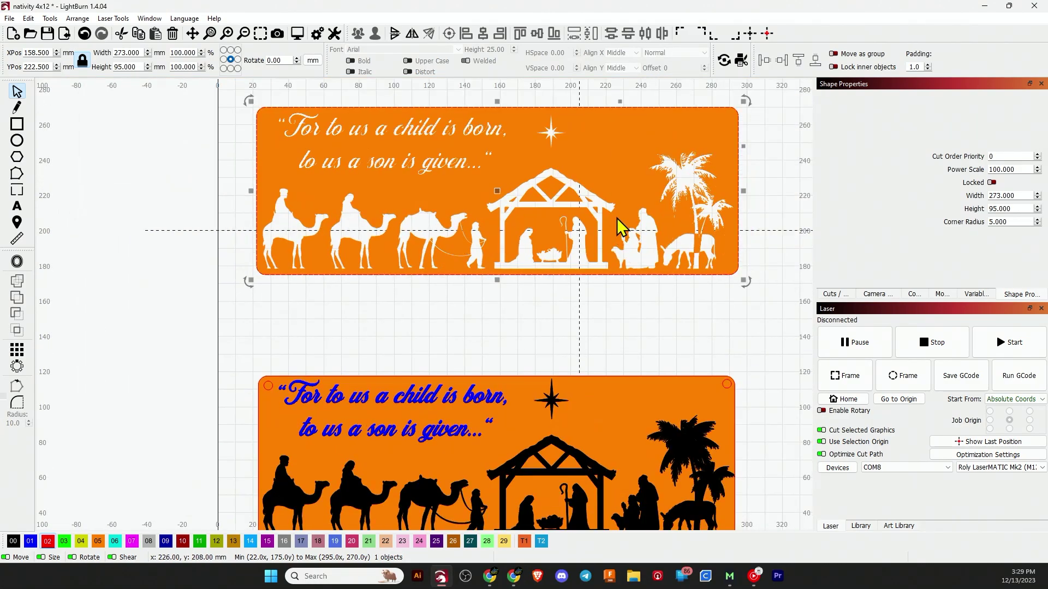
scroll(620, 227, "down", 1)
scroll(685, 137, "up", 1)
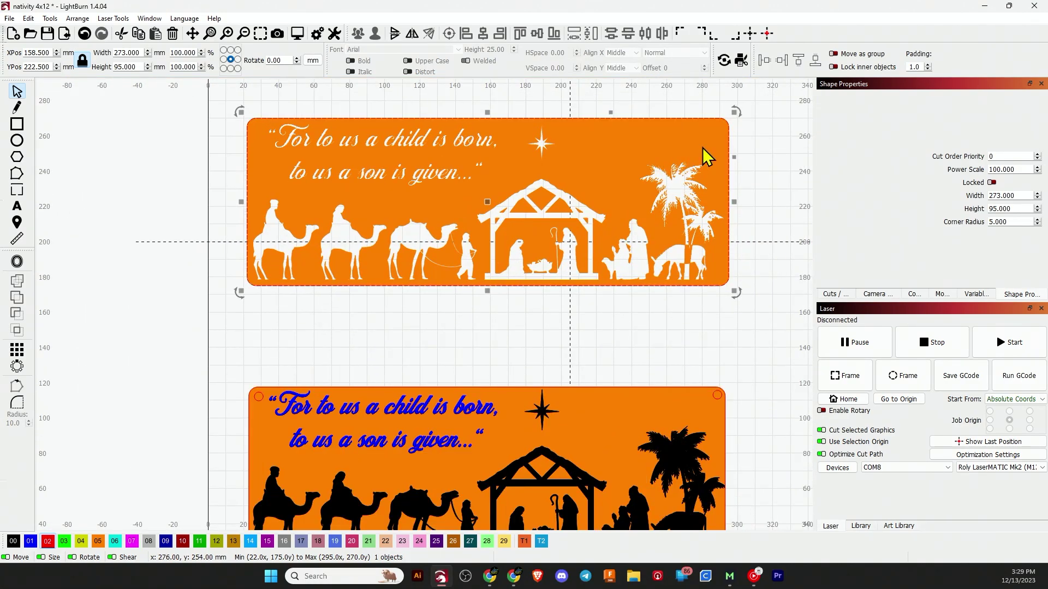
Step: Hide the orange C05 fill layer and reselect the rounded rectangle outline
left_click(830, 295)
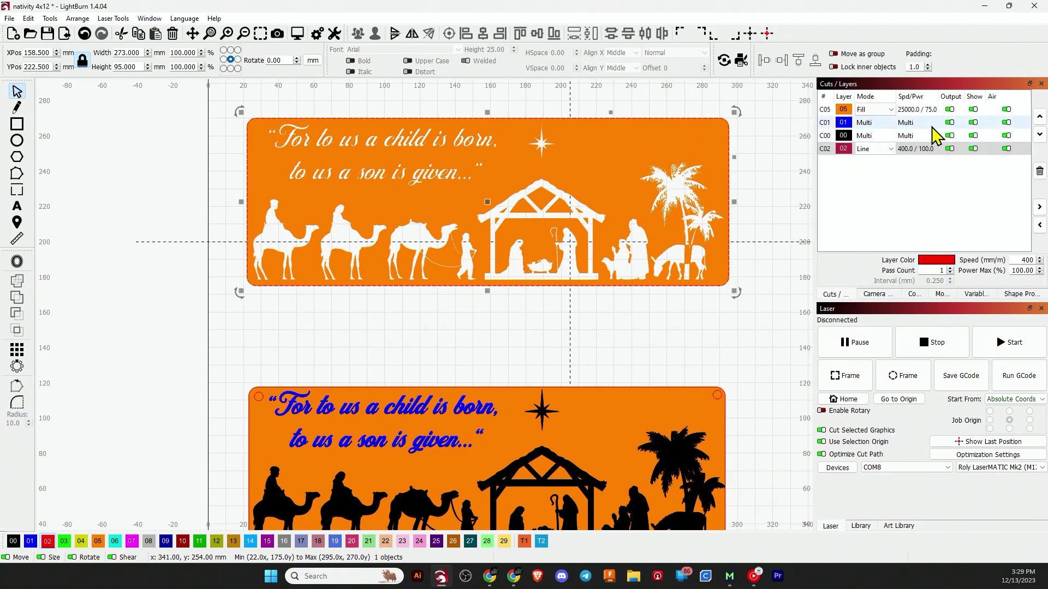
left_click(974, 109)
left_click(764, 188)
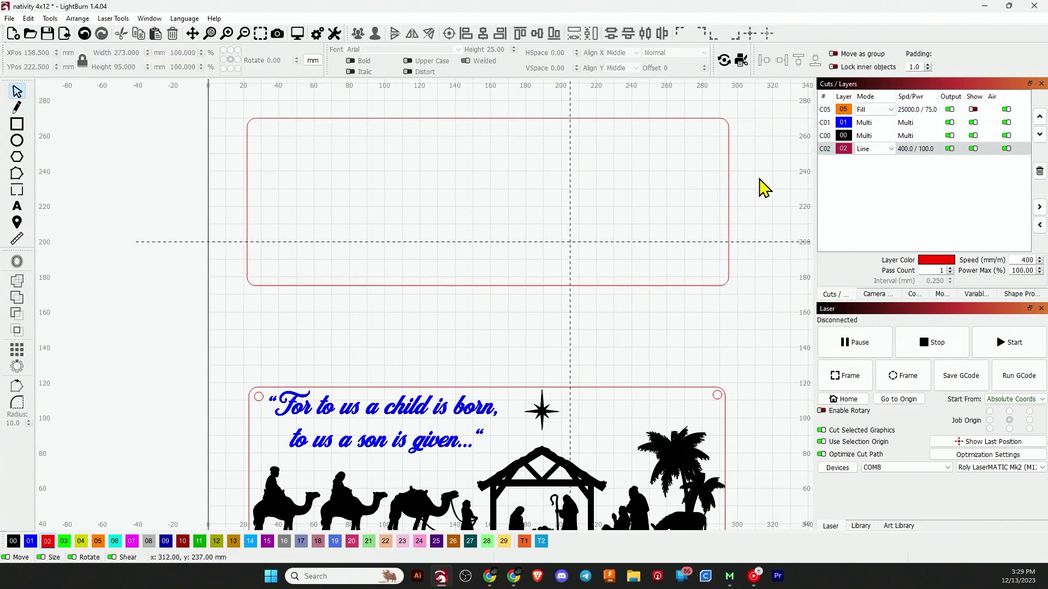
left_click(729, 285)
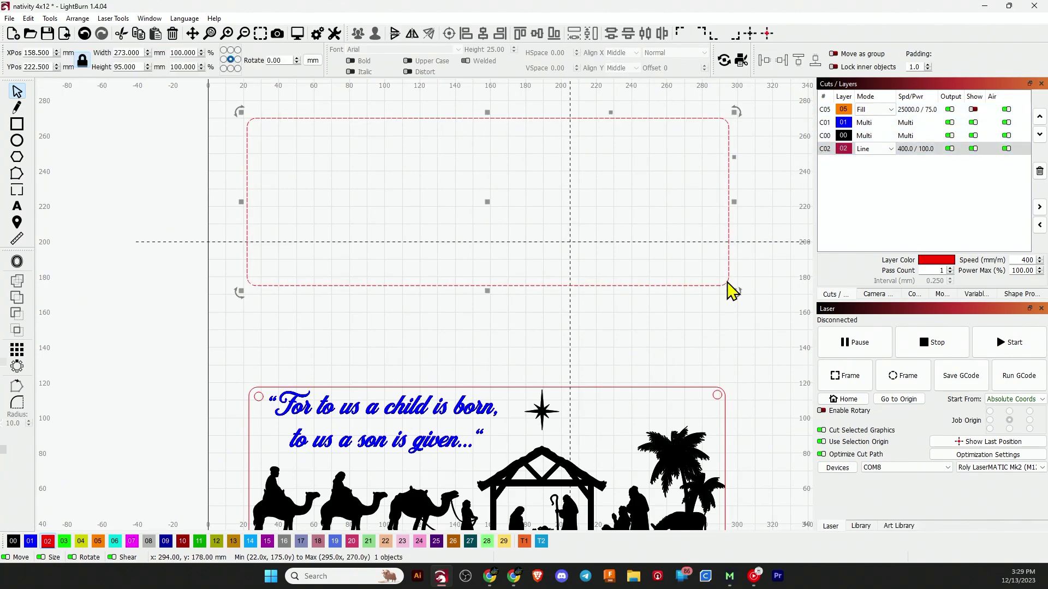
Step: Place a small 6 mm hanger circle in the plaque's top-left corner
left_click(17, 140)
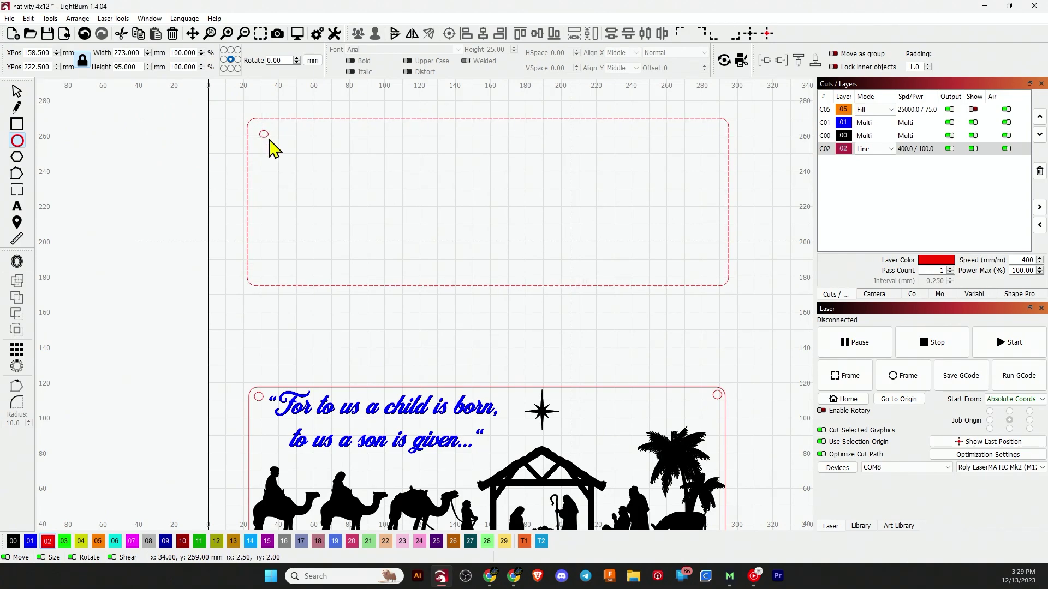
left_click(17, 91)
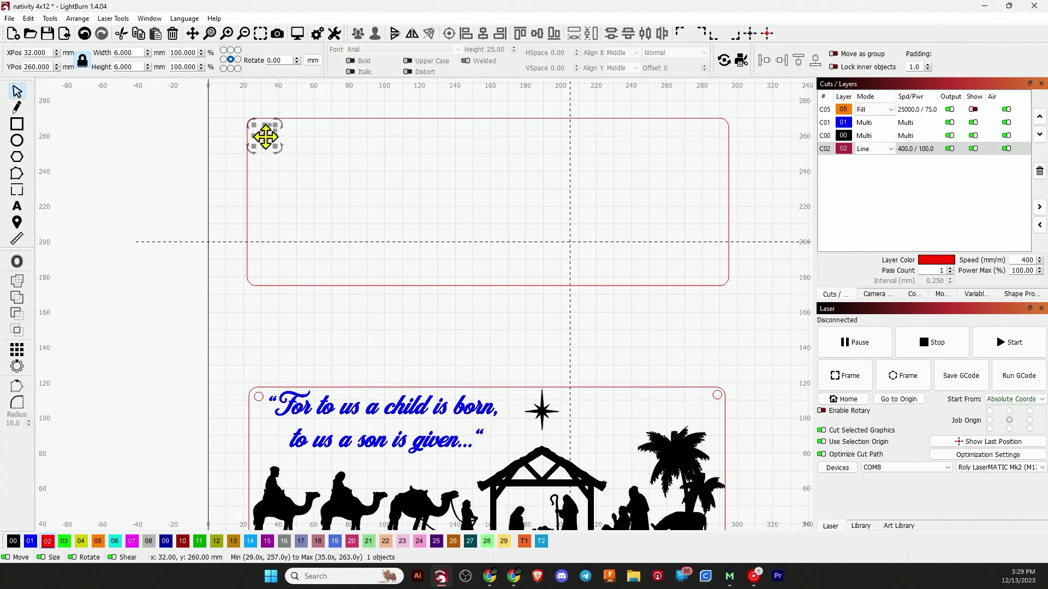
left_click_drag(266, 137, 261, 132)
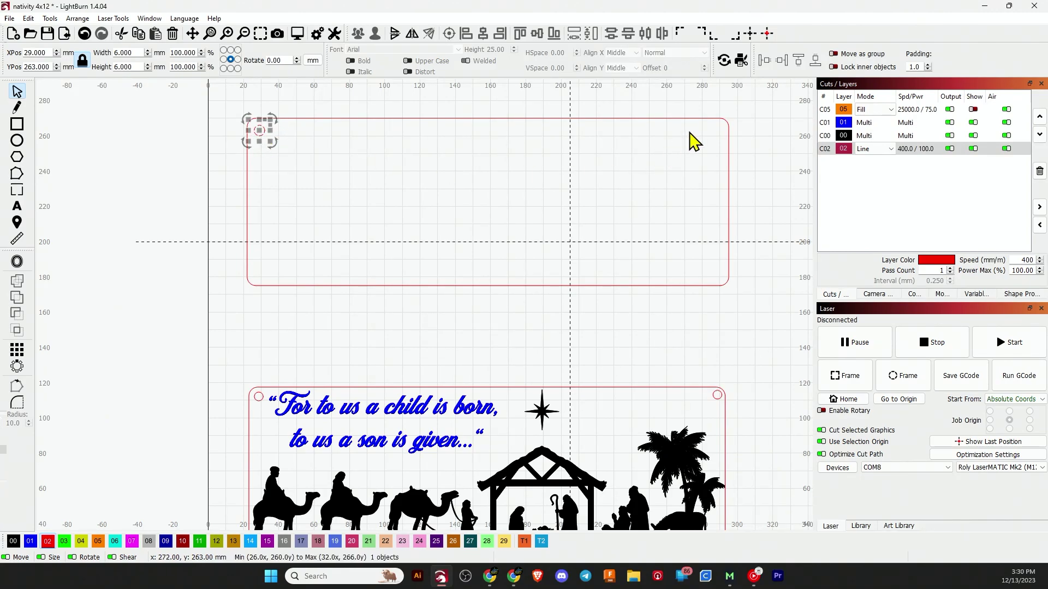
Step: Paste a copy of the circle into the top-right corner and reselect the plaque rectangle
key("ctrl+v")
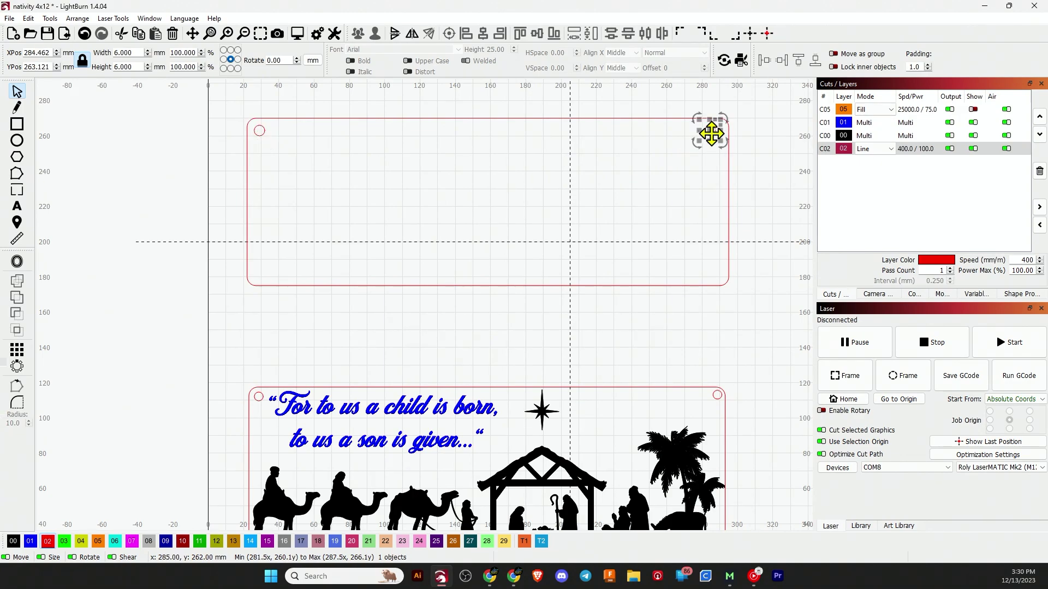
left_click_drag(711, 134, 717, 133)
left_click(763, 171)
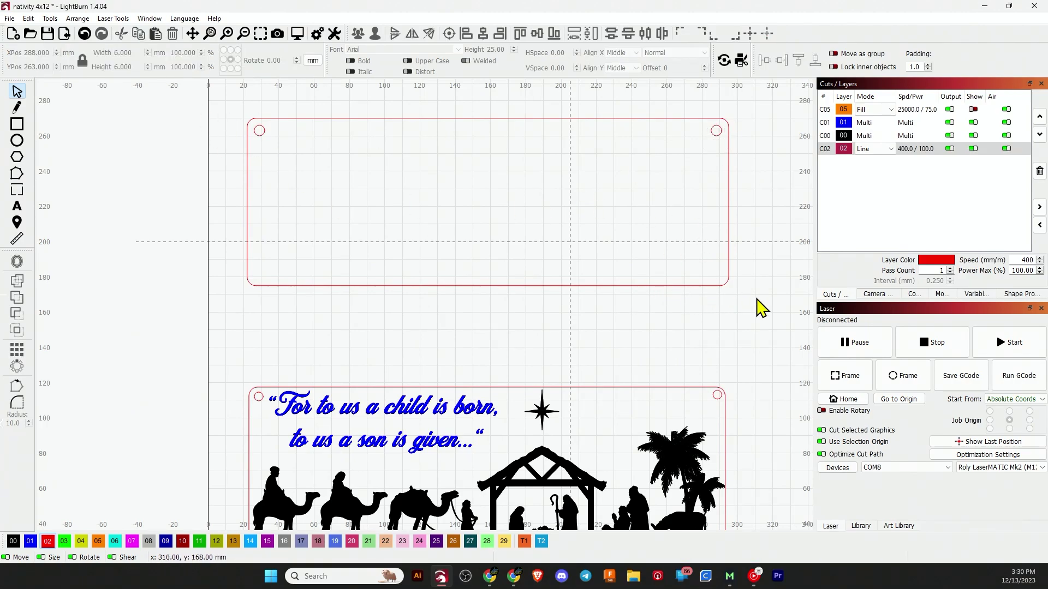
left_click_drag(761, 308, 236, 110)
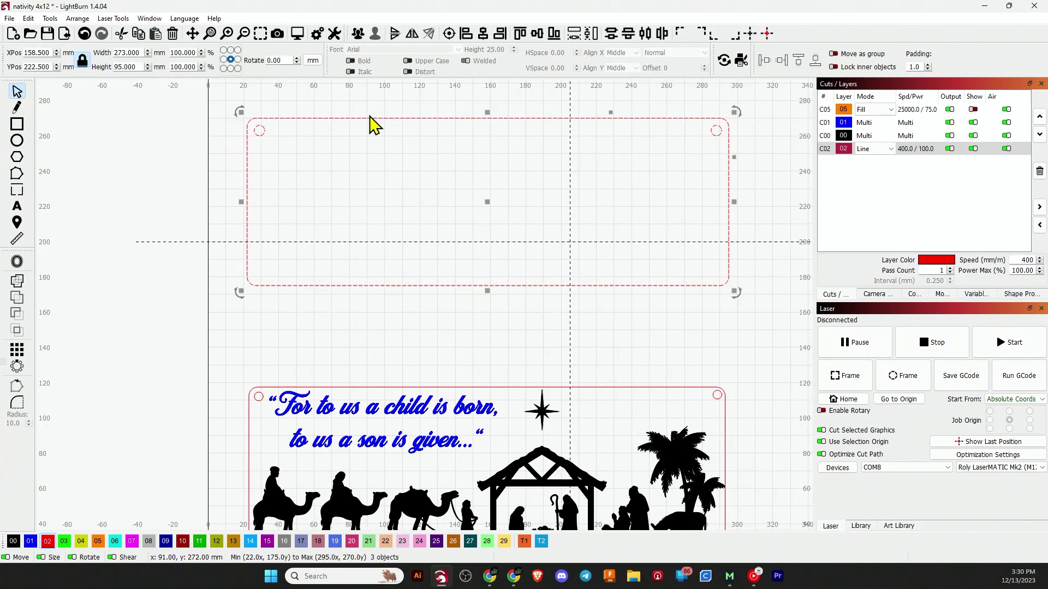
left_click(580, 204)
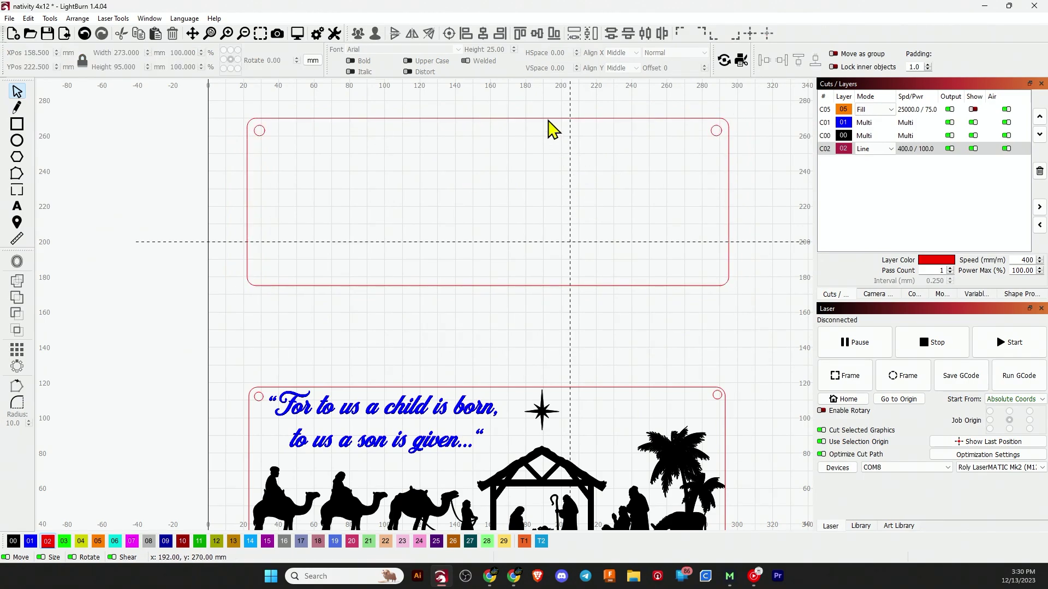
left_click(549, 121)
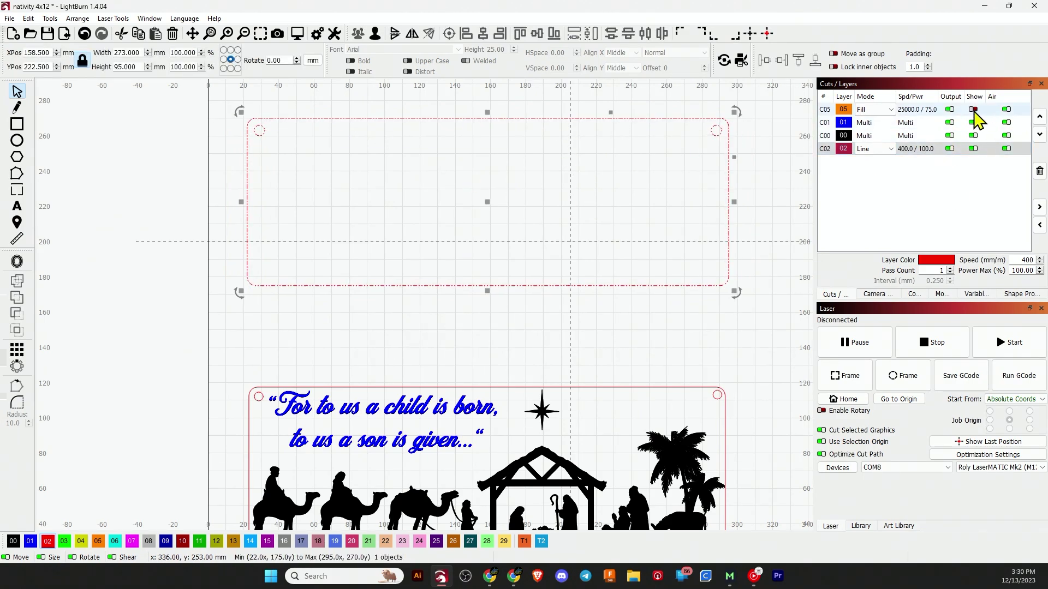
left_click(973, 109)
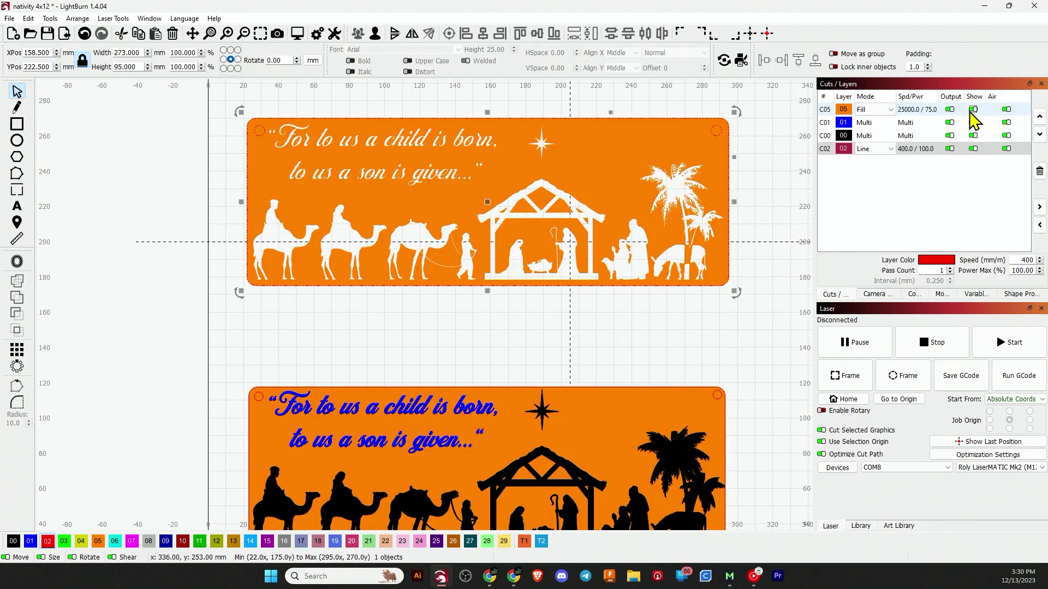
left_click(568, 314)
left_click_drag(734, 295, 241, 100)
scroll(577, 250, "up", 3)
scroll(548, 235, "down", 2)
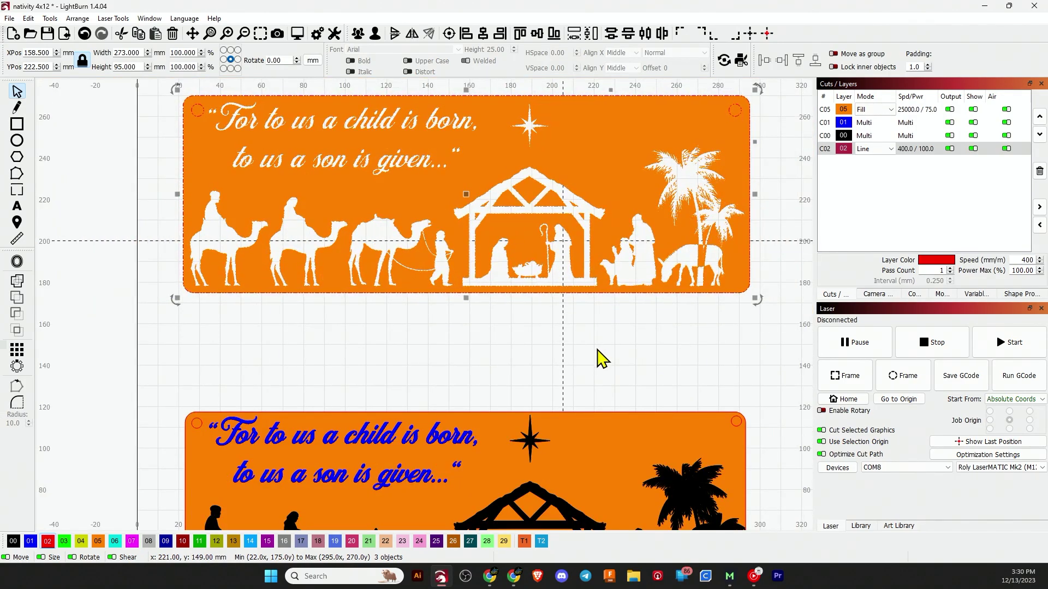
scroll(648, 362, "down", 2)
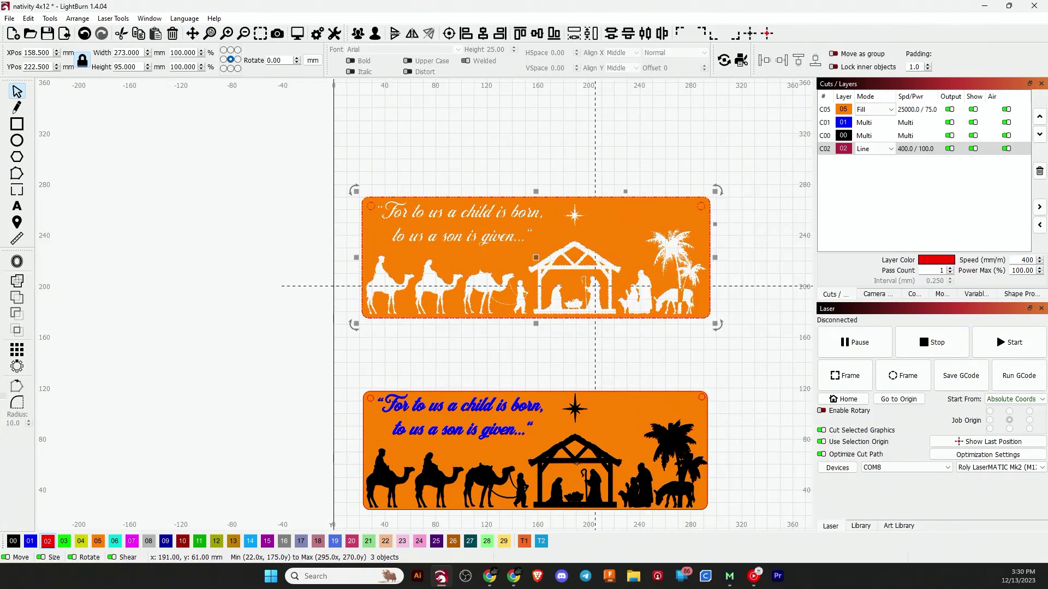
left_click(574, 445)
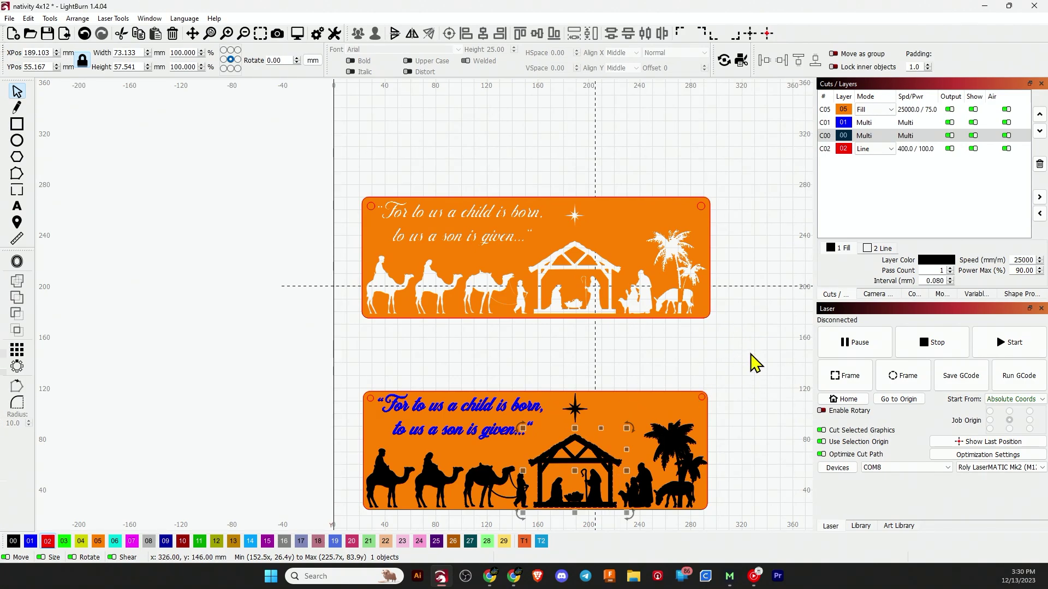
left_click(730, 380)
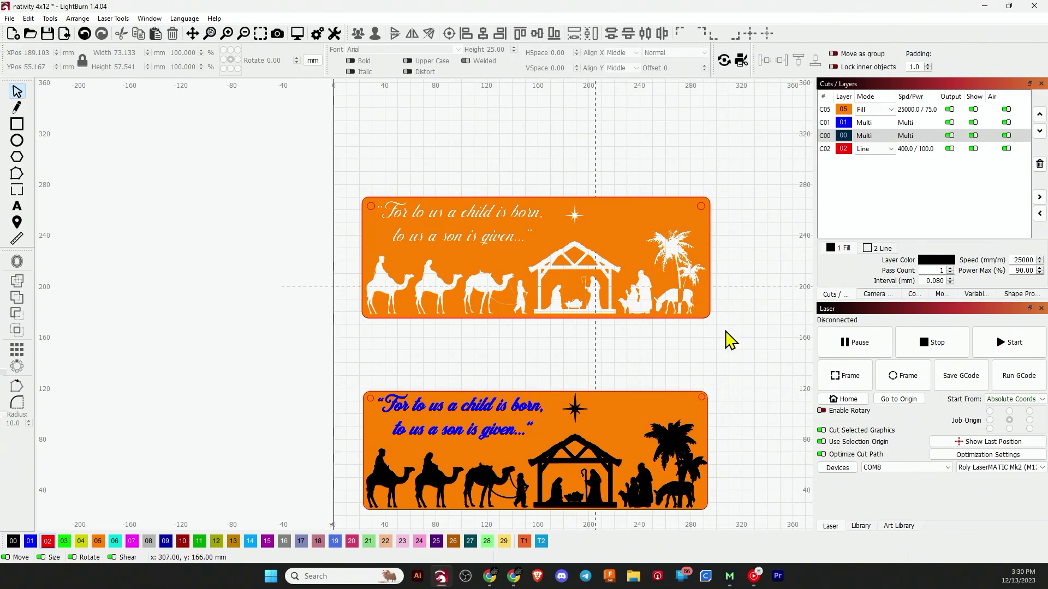
left_click_drag(438, 208, 377, 168)
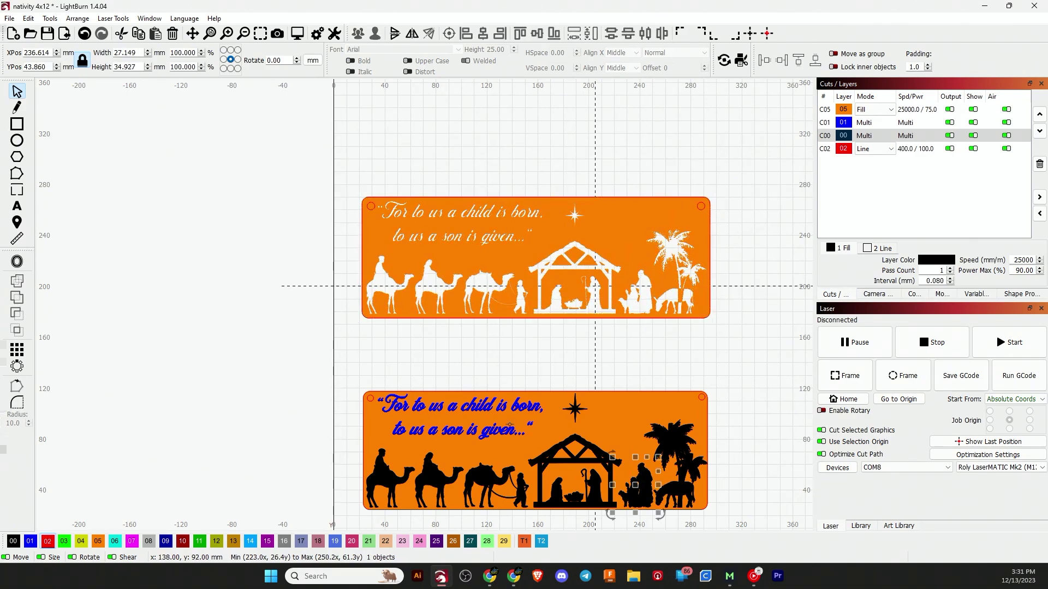
left_click(527, 437)
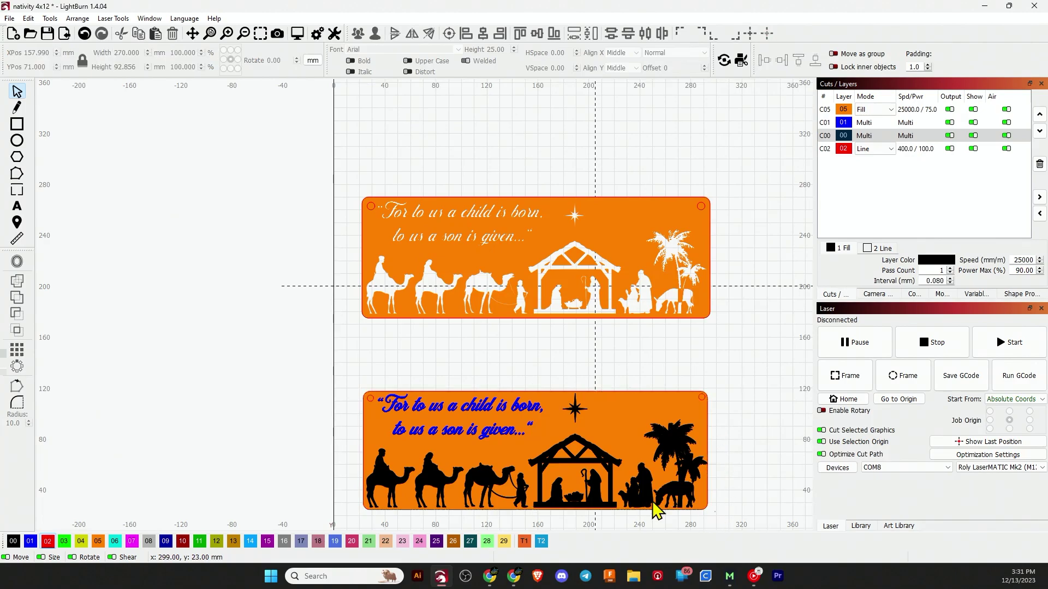
left_click_drag(343, 373, 720, 519)
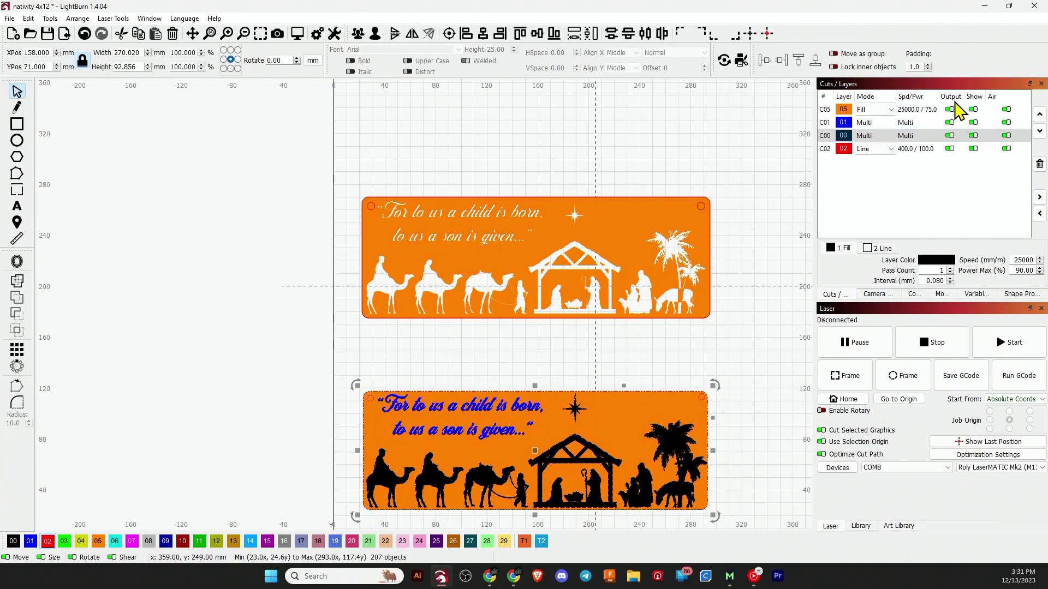
double_click(914, 109)
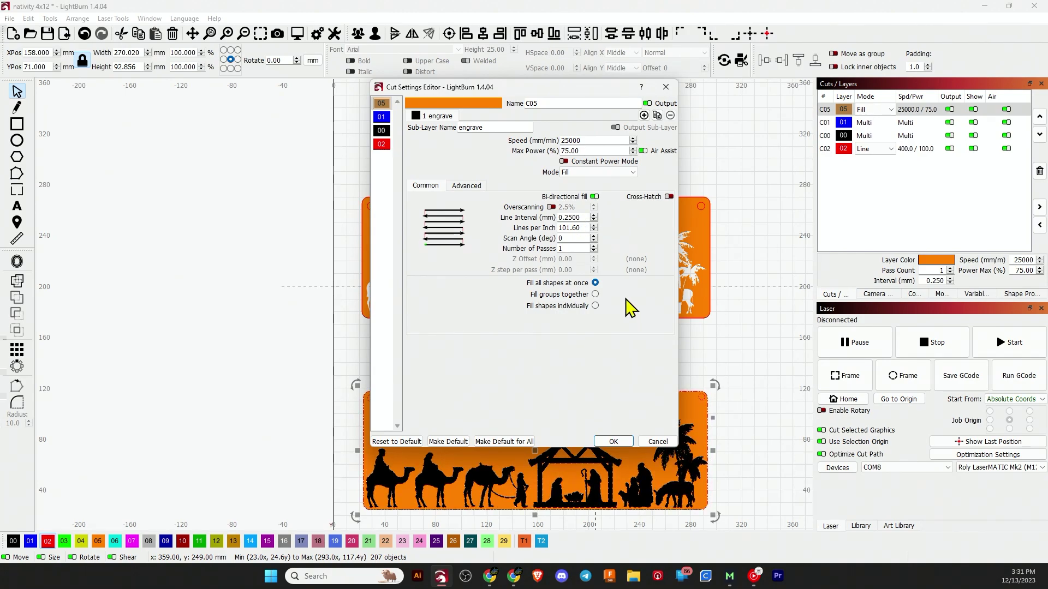
left_click(614, 441)
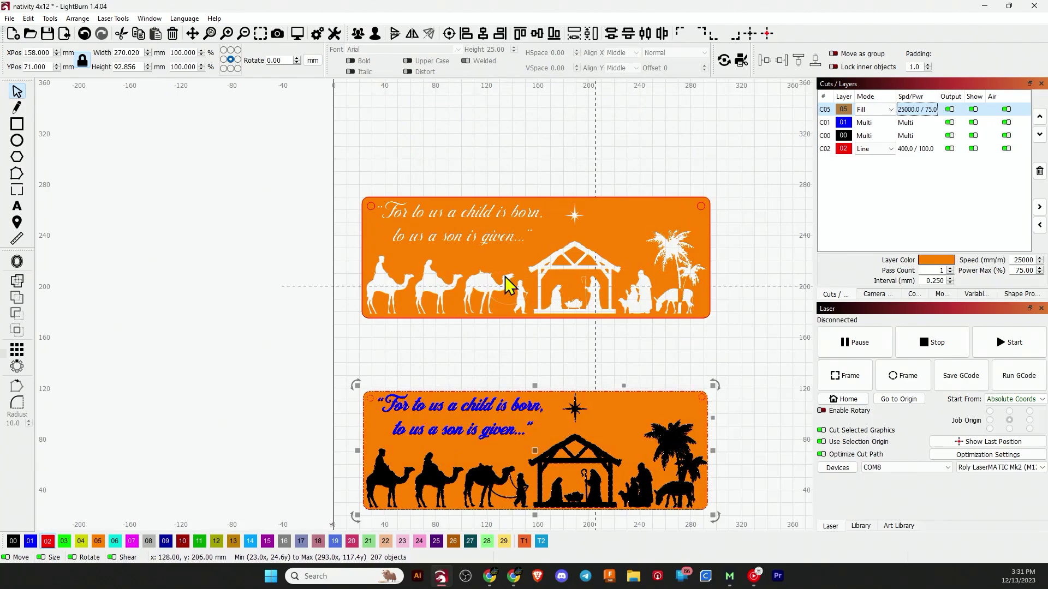
scroll(647, 464, "down", 1)
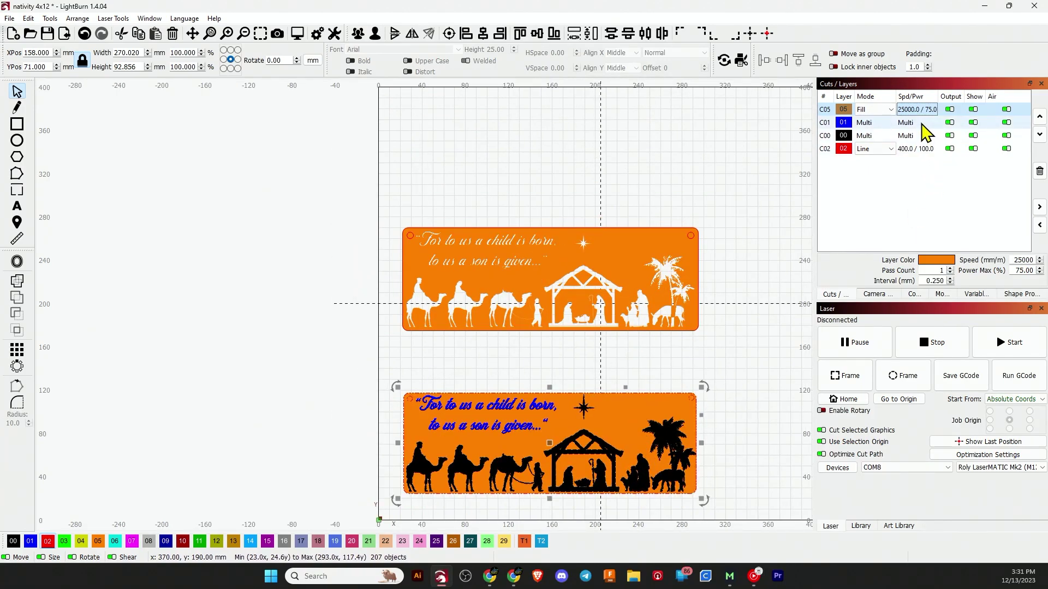
double_click(923, 133)
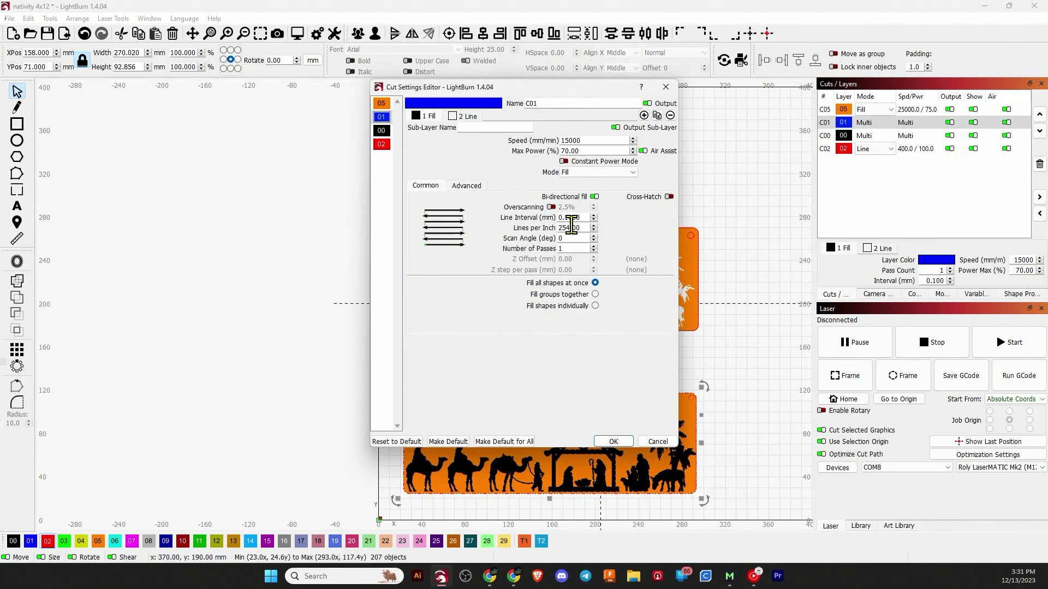
left_click(462, 116)
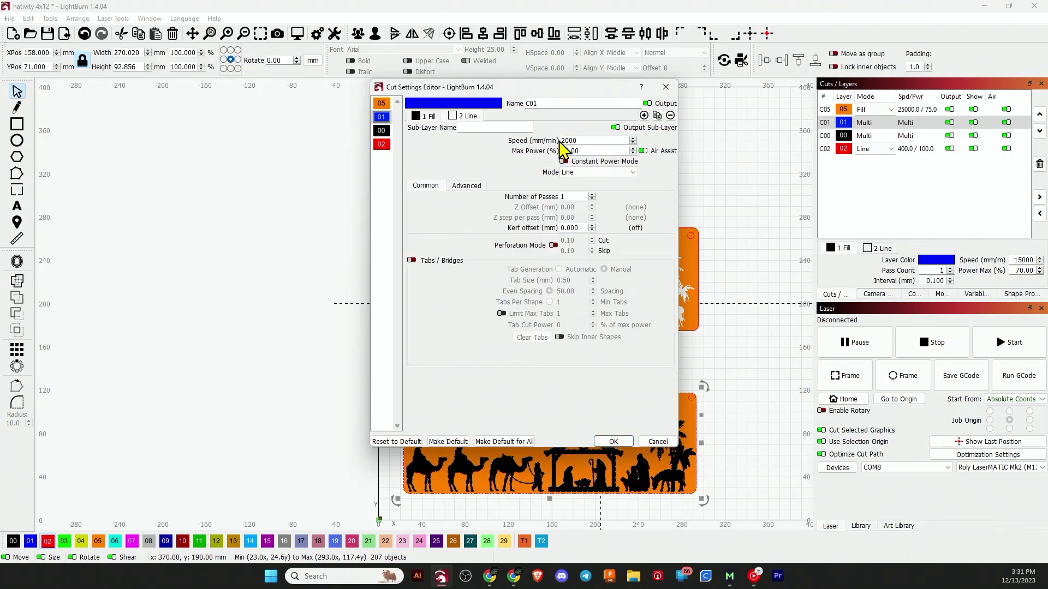
left_click(613, 441)
double_click(916, 136)
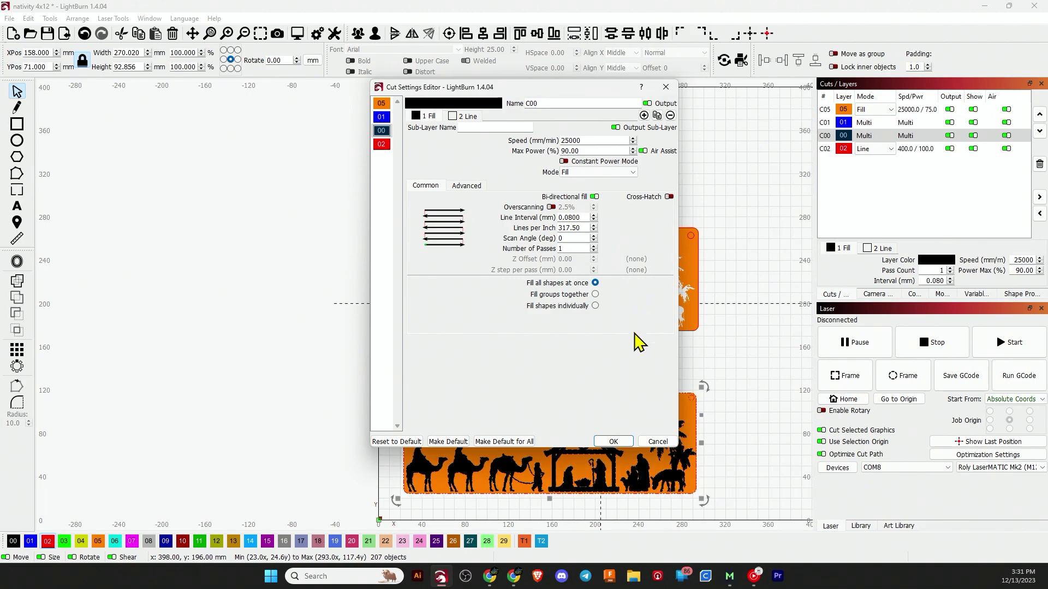
left_click(614, 442)
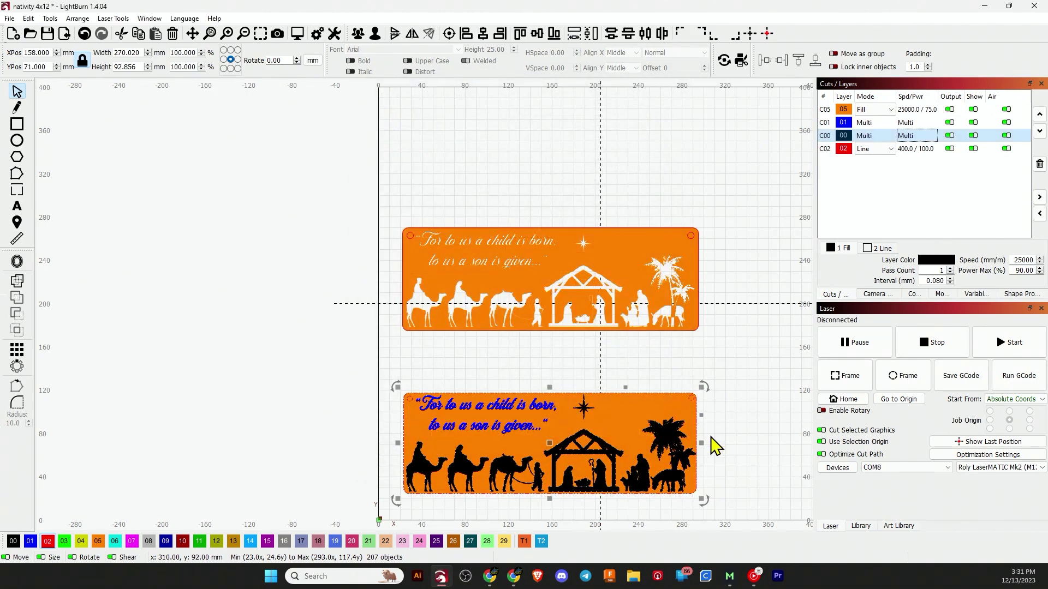
left_click(910, 150)
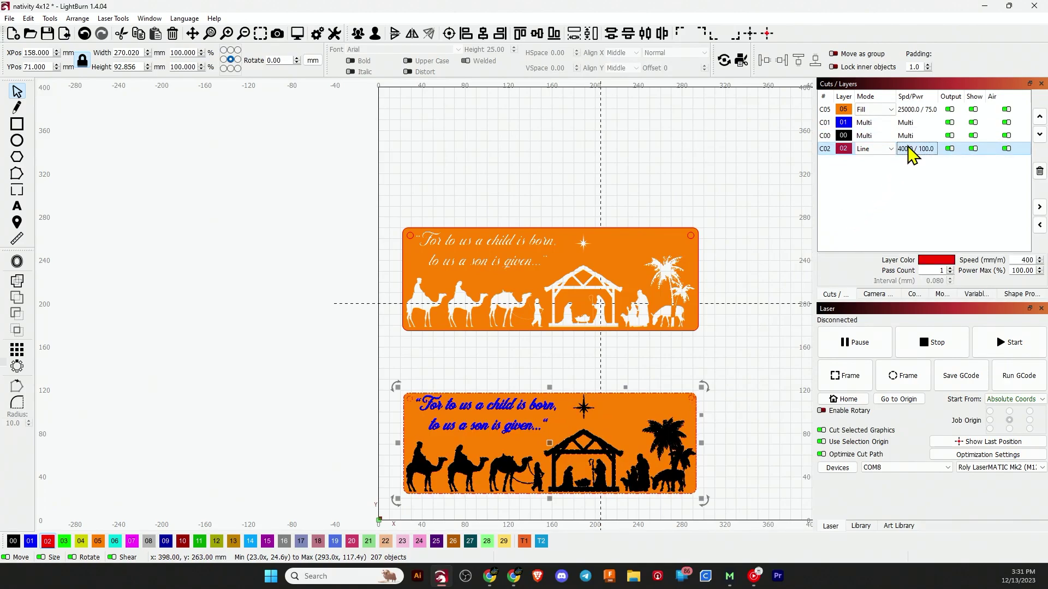
Step: Change the red C02 layer's speed from 400 to 500 mm/min, keeping 100% power
double_click(910, 150)
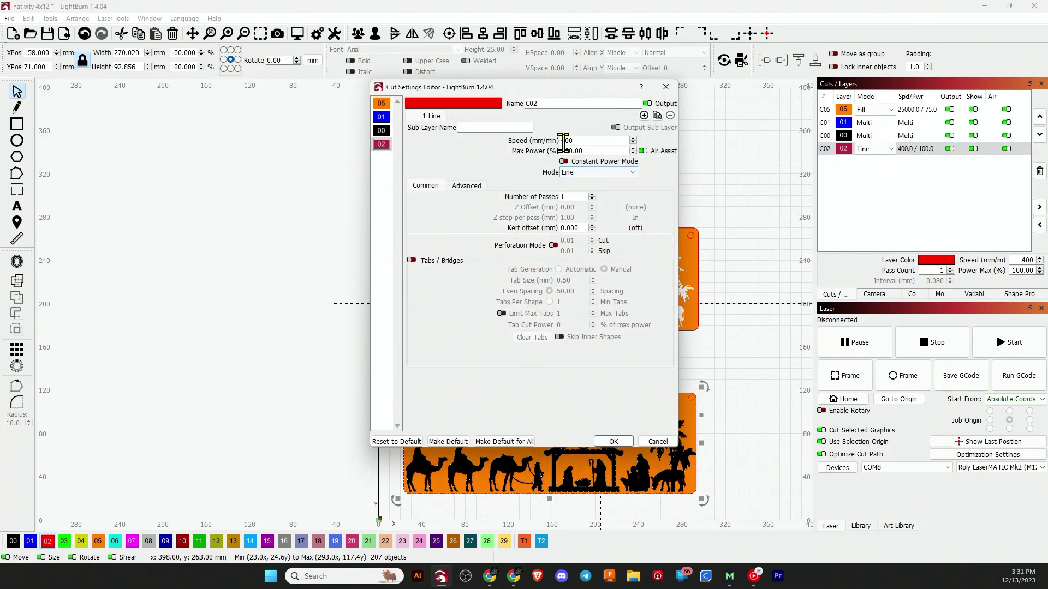
left_click_drag(566, 140, 543, 140)
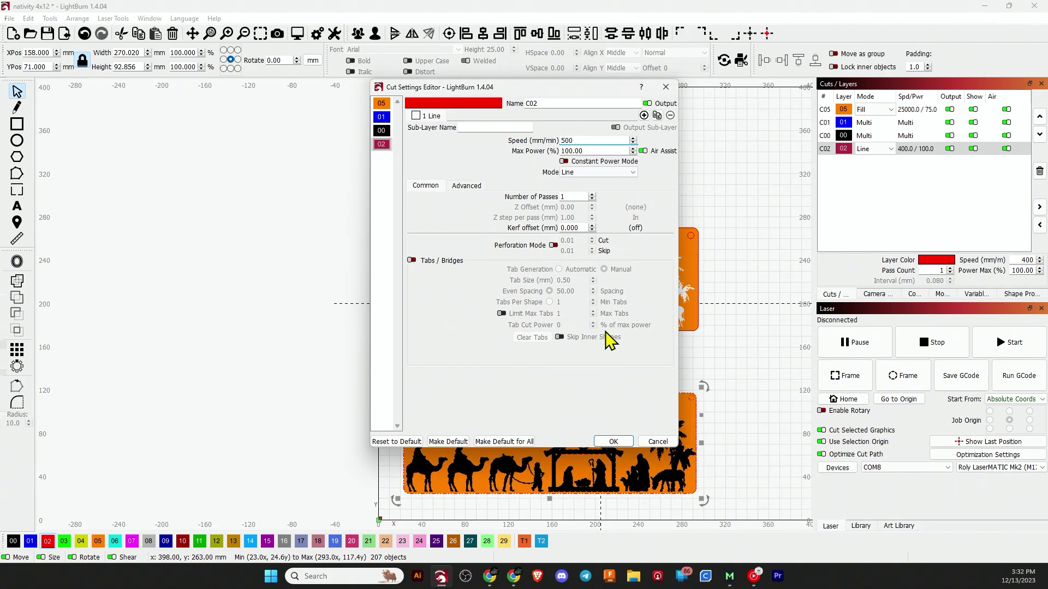
left_click(613, 442)
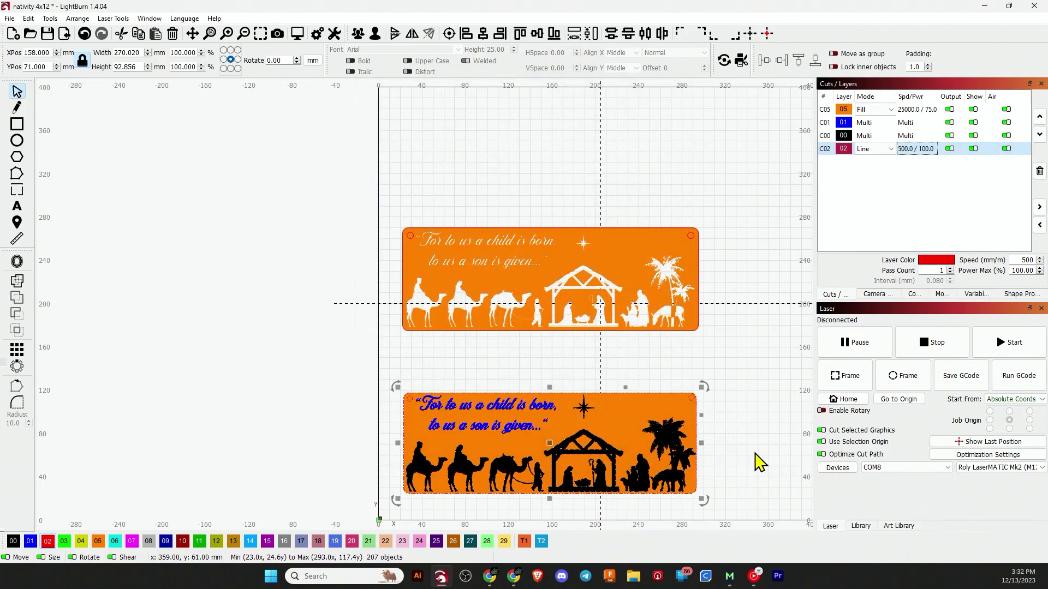
scroll(733, 483, "up", 2)
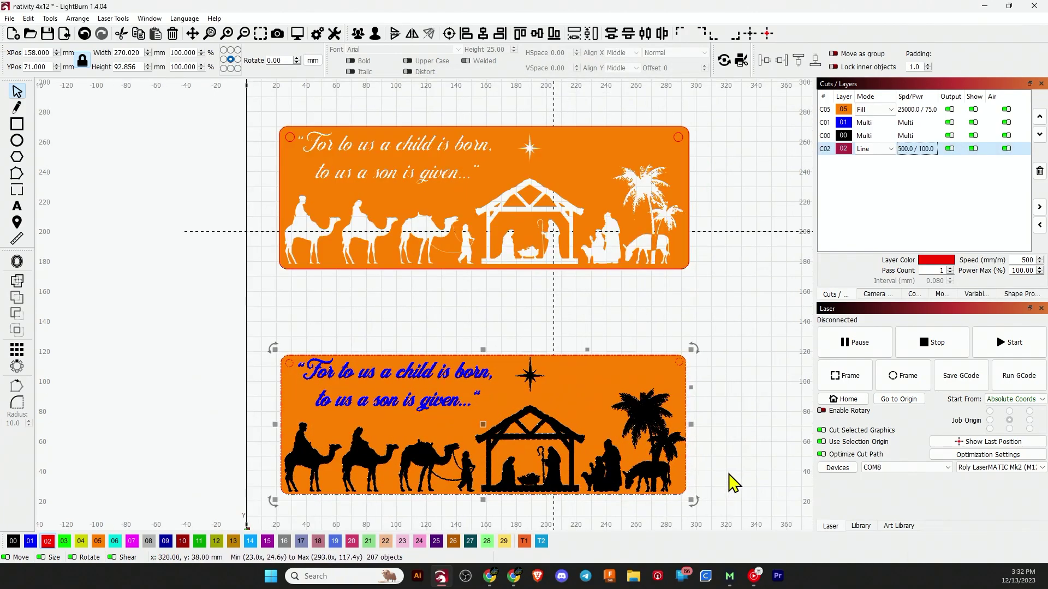
scroll(759, 425, "down", 1)
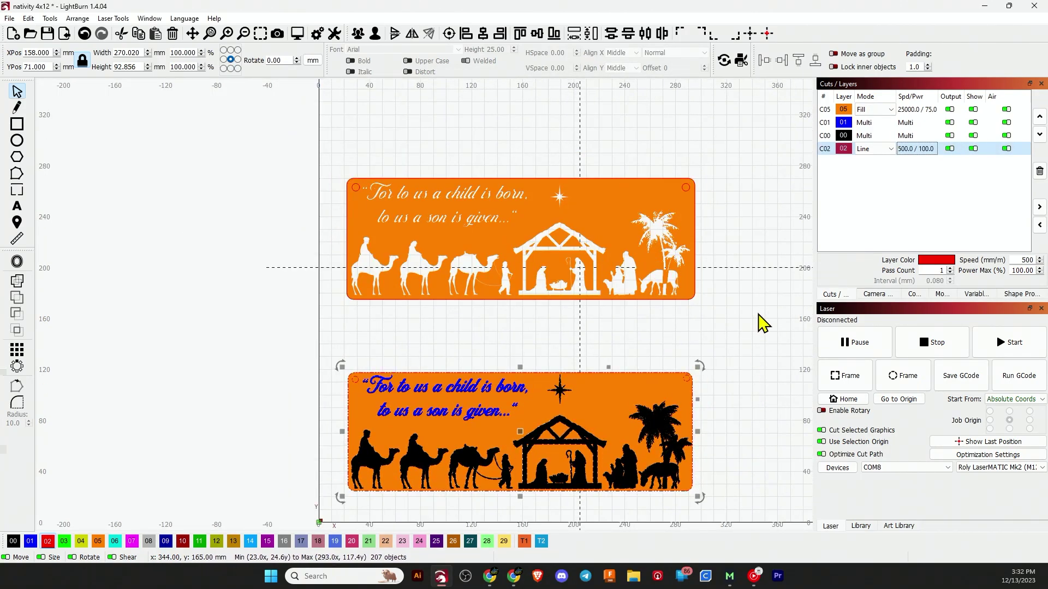